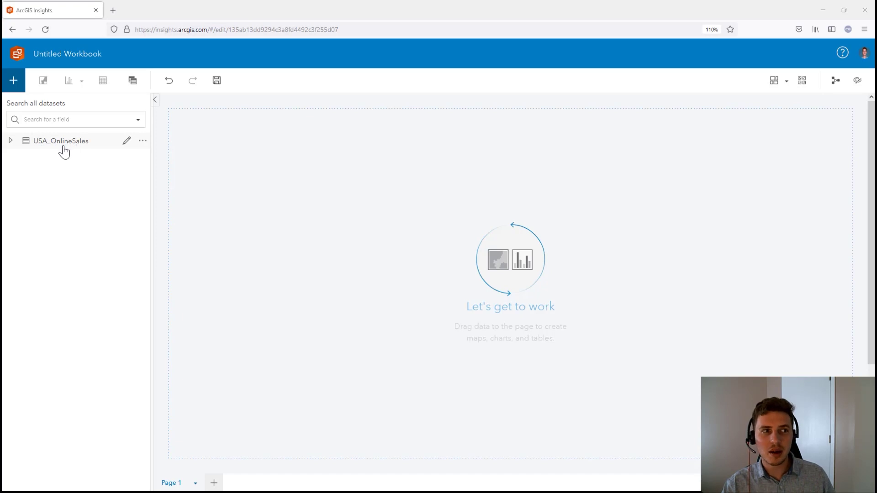
Expand USA_OnlineSales to list its fields, including the Location and Date_Time subfields
click(10, 142)
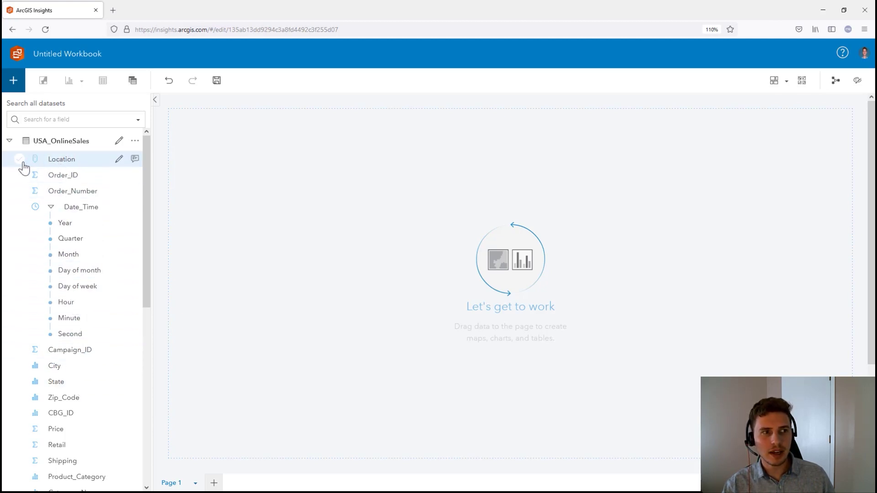
Map the Location field, then zoom and pan to frame North America and Hawaii
click(20, 161)
drag(54, 160, 204, 151)
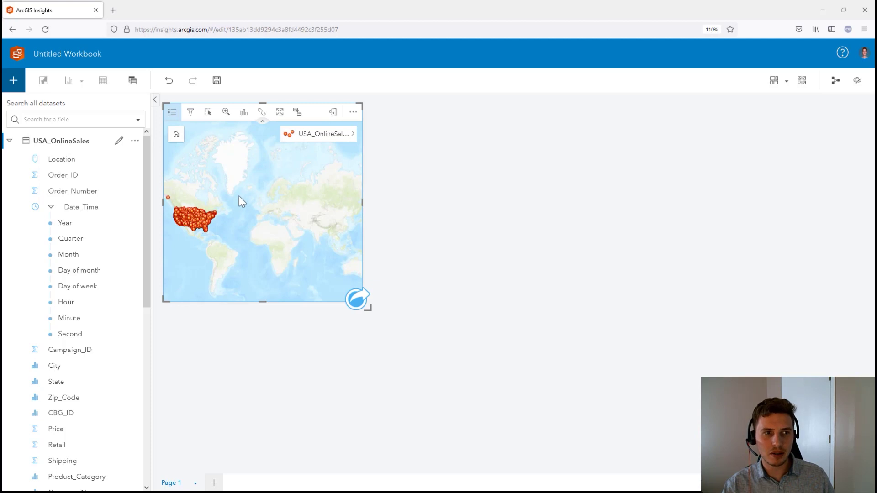
drag(230, 190, 306, 214)
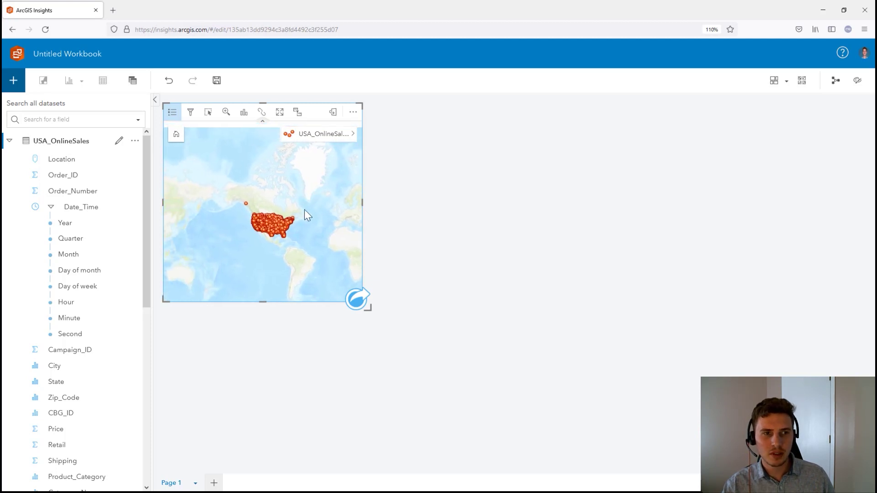
scroll(303, 233, up, 1)
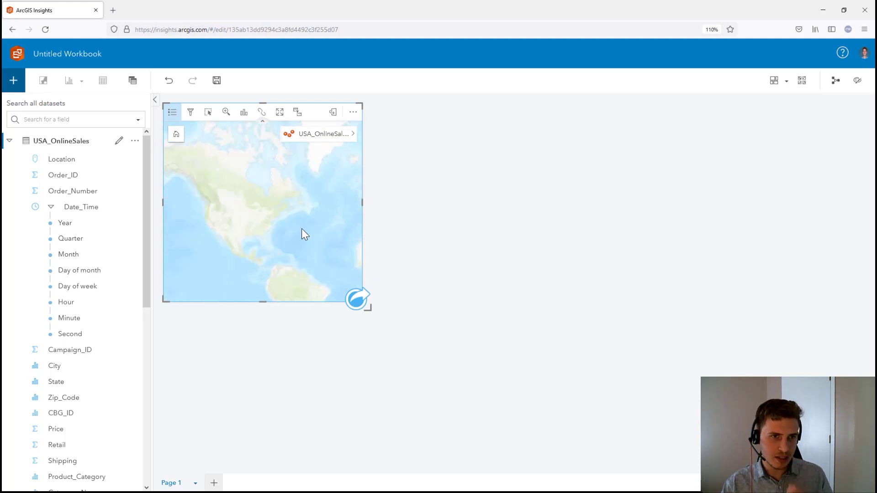
drag(307, 235, 318, 229)
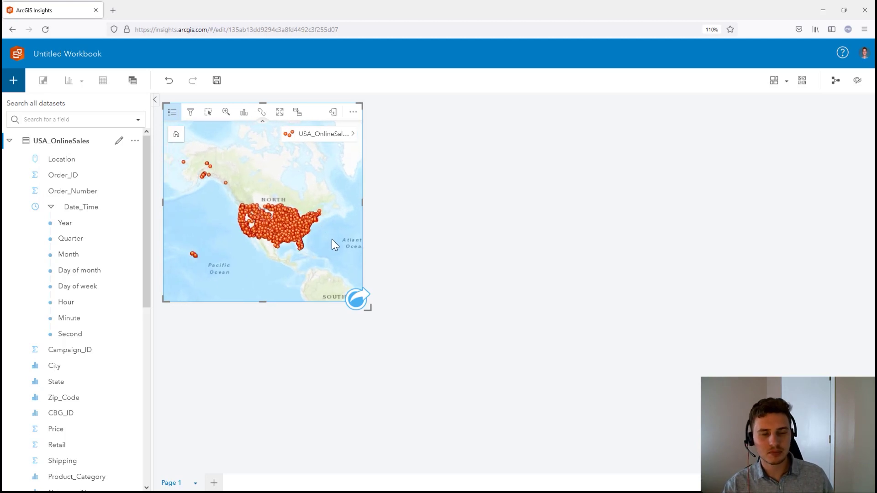
mouse_move(63, 175)
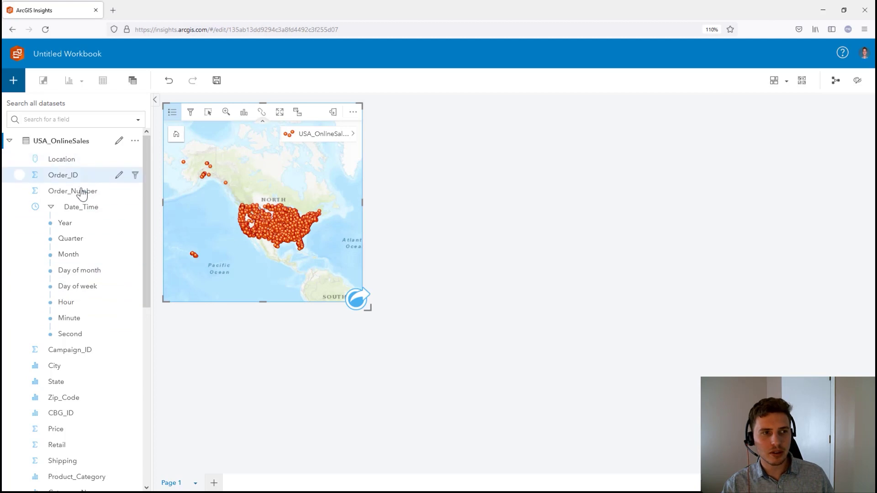
Style the map points by Category_New and review the six-category legend with counts
scroll(66, 257, down, 1)
scroll(66, 260, down, 1)
scroll(74, 357, down, 2)
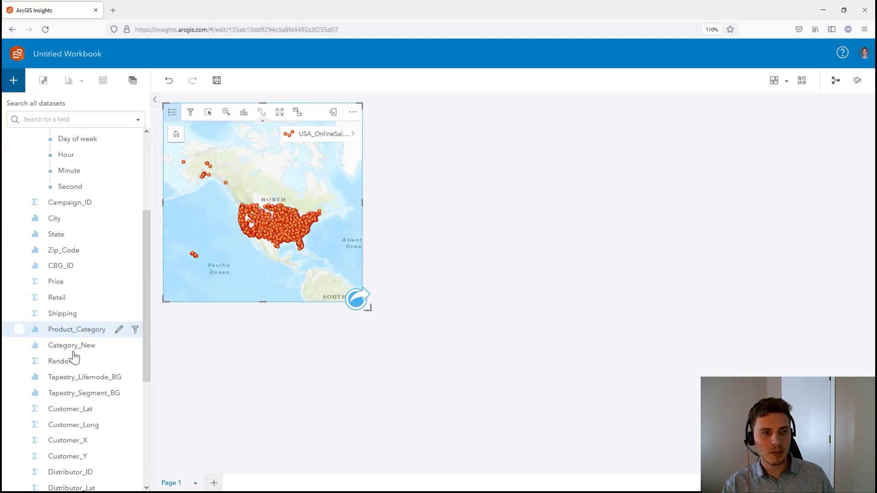
scroll(73, 358, up, 1)
click(60, 400)
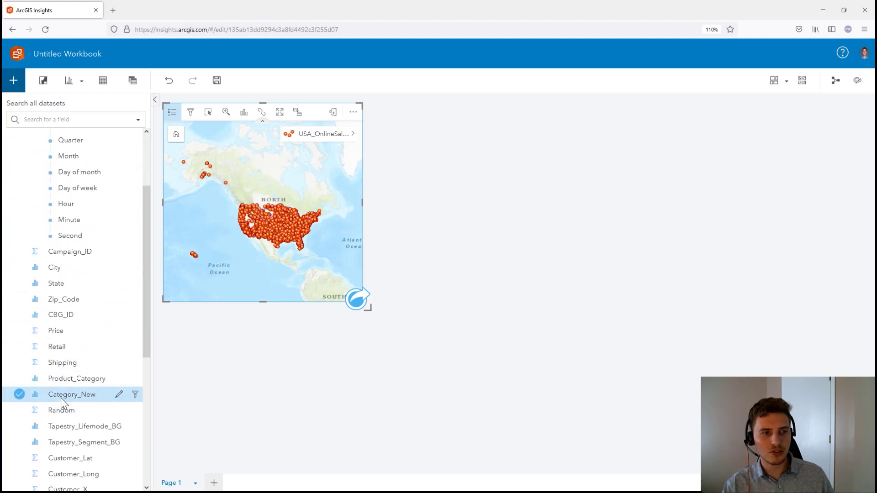
drag(56, 396, 266, 232)
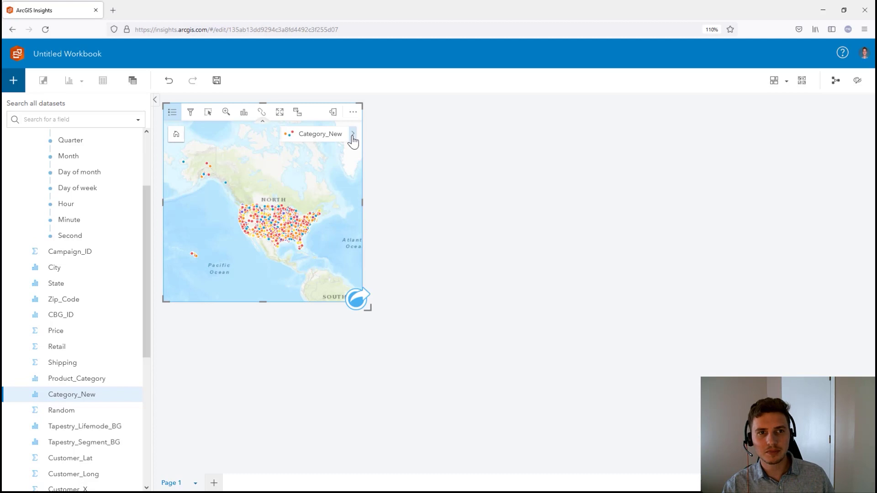
click(353, 135)
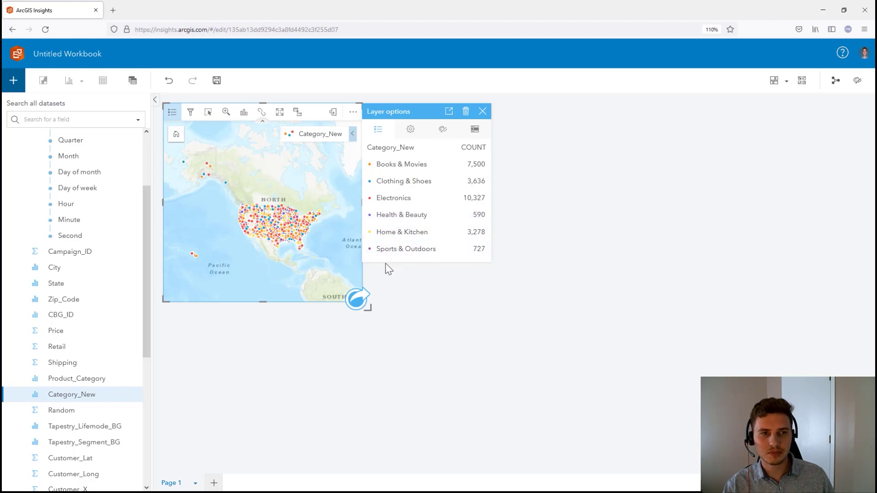
click(395, 280)
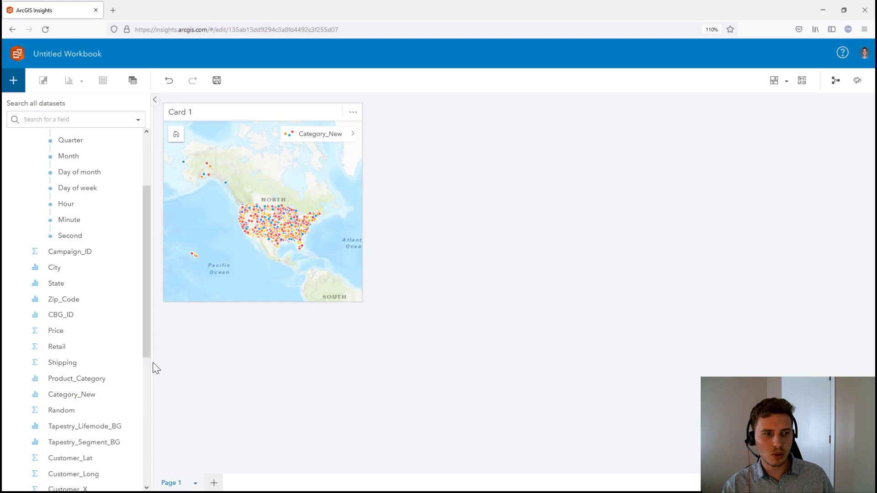
Create a Category_New bar chart of sales counts beneath the map card
mouse_move(58, 399)
mouse_down()
mouse_move(269, 344)
mouse_move(225, 414)
mouse_move(256, 401)
mouse_up()
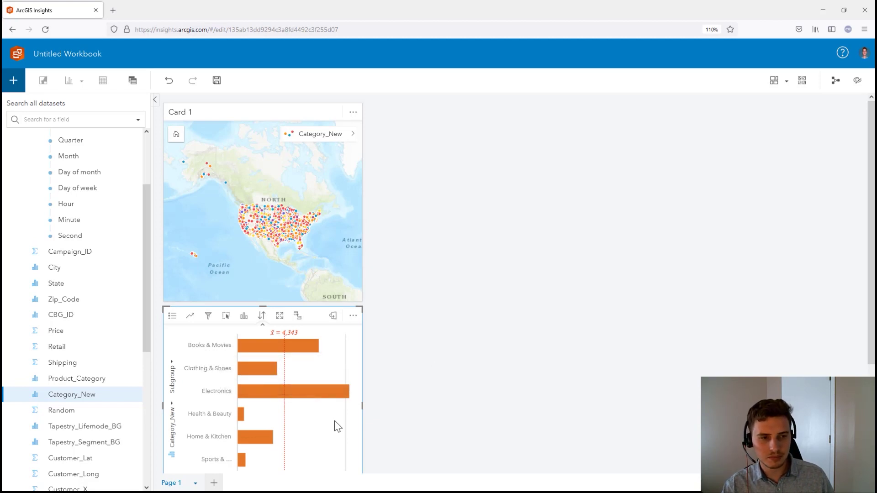
scroll(80, 324, up, 2)
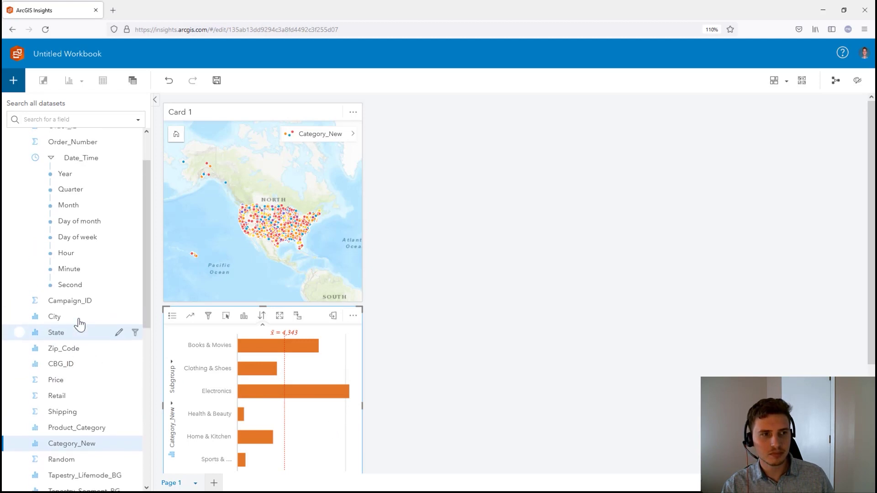
scroll(80, 324, up, 2)
Build a Date_Time time series card beside the map and widen it to the right
click(86, 212)
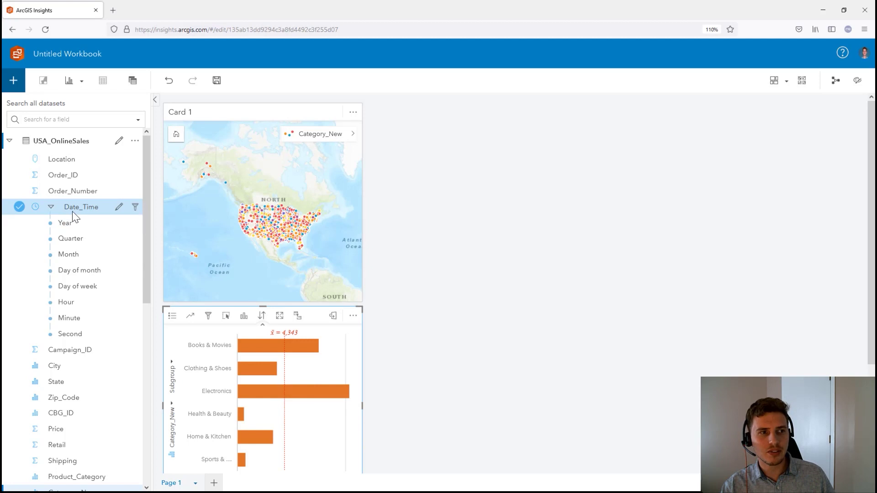
mouse_move(72, 210)
mouse_down()
mouse_move(399, 204)
mouse_move(462, 176)
mouse_move(473, 143)
mouse_up()
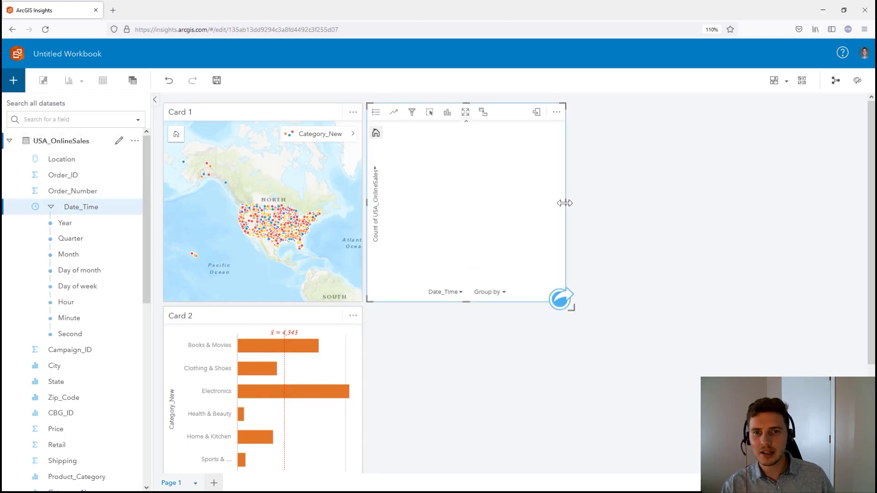
drag(566, 203, 779, 206)
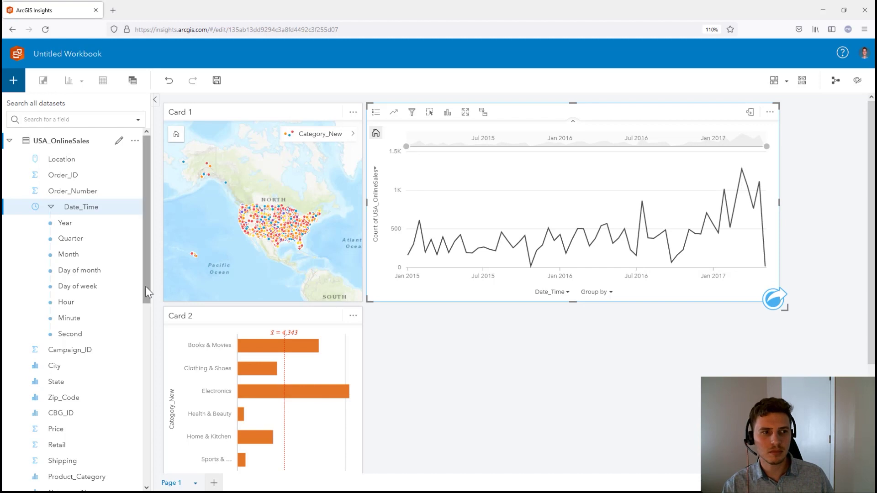
Chart Category_New against Date_Time Quarter as a chord diagram beside the bar chart
scroll(92, 282, down, 1)
scroll(89, 284, down, 1)
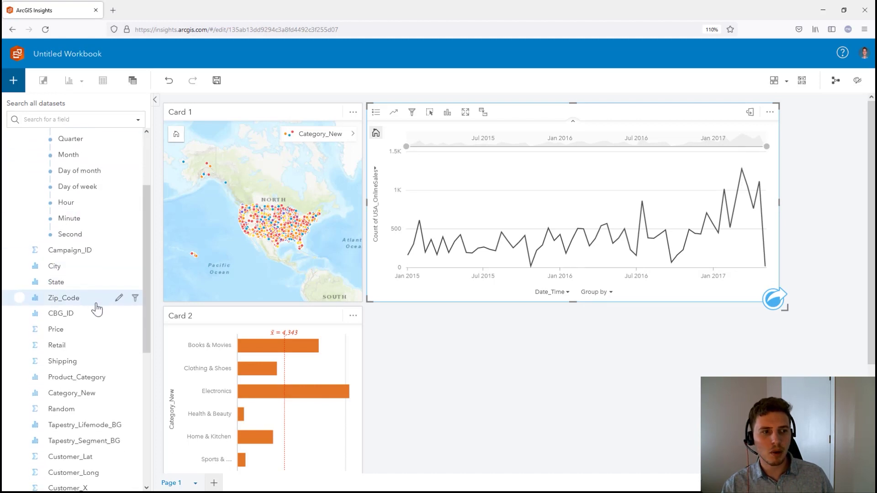
scroll(68, 315, down, 1)
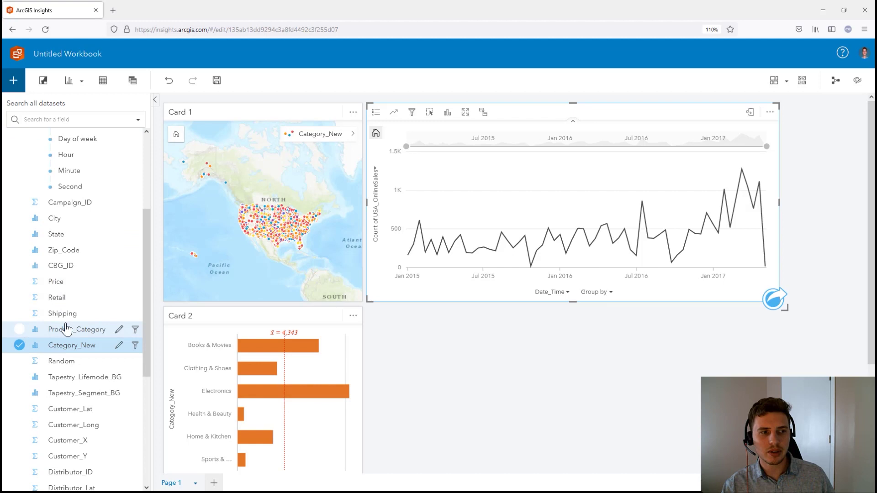
scroll(68, 320, up, 1)
scroll(61, 313, up, 2)
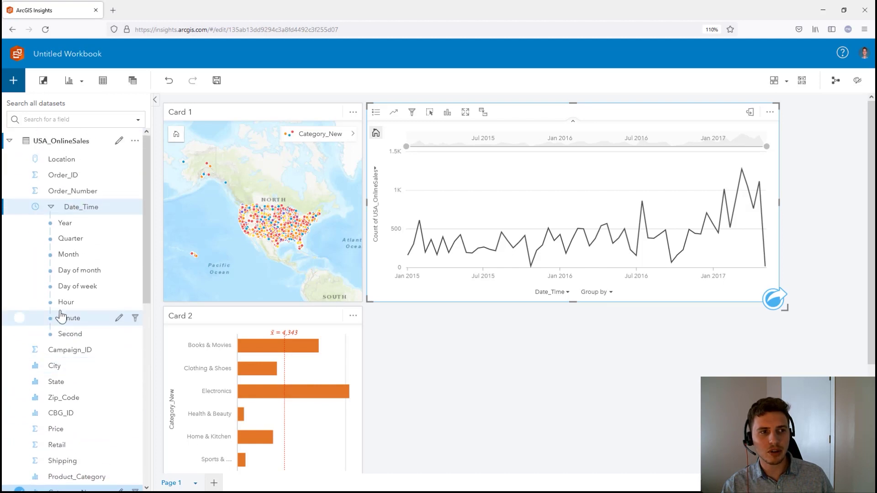
click(20, 238)
mouse_move(72, 241)
mouse_down()
mouse_move(480, 359)
mouse_move(407, 447)
mouse_up()
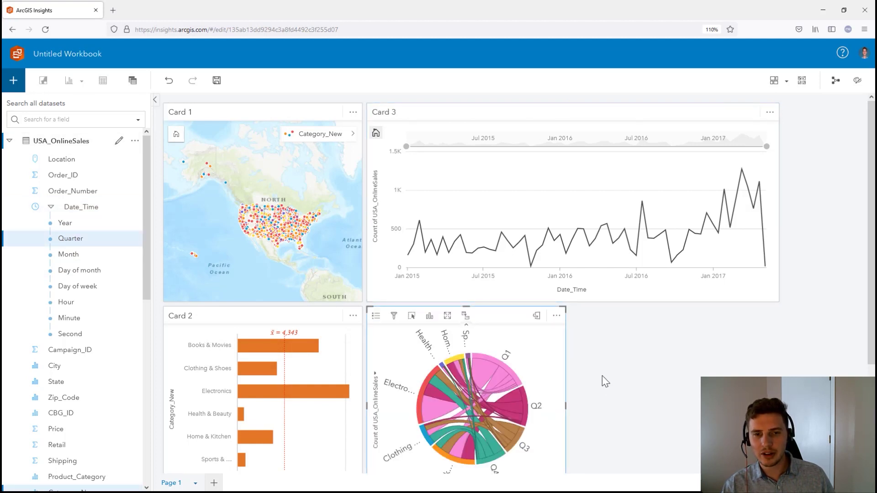
scroll(603, 375, down, 2)
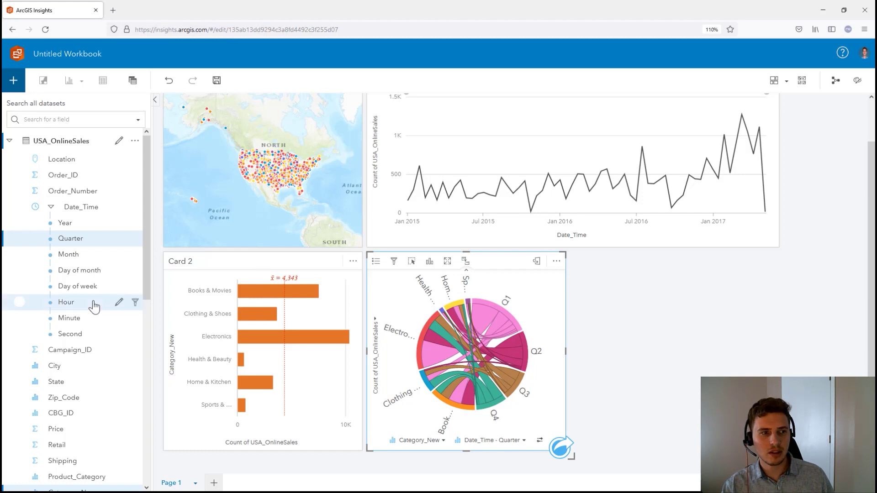
Create a table of summed Retail per State from the Retail and State fields
scroll(110, 298, down, 2)
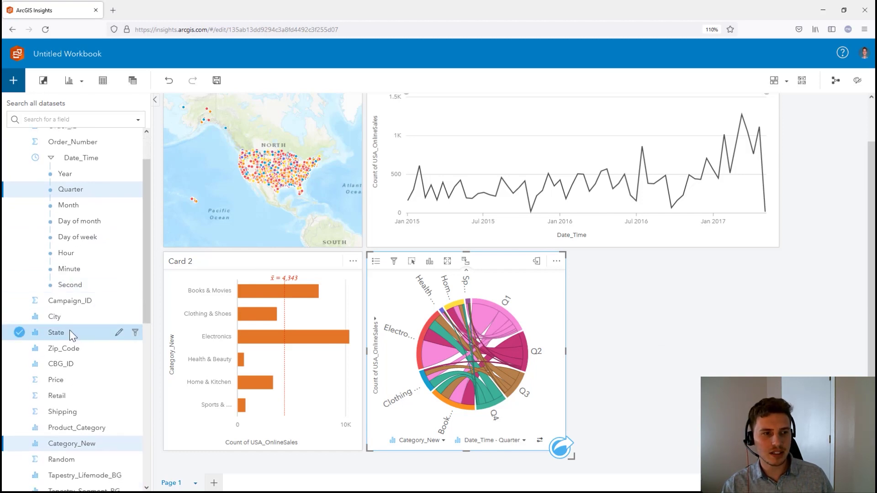
scroll(70, 330, down, 2)
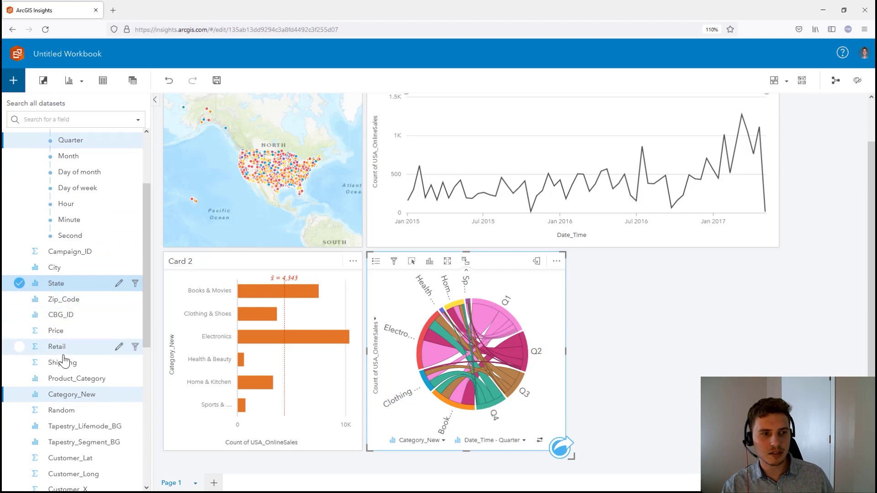
click(59, 346)
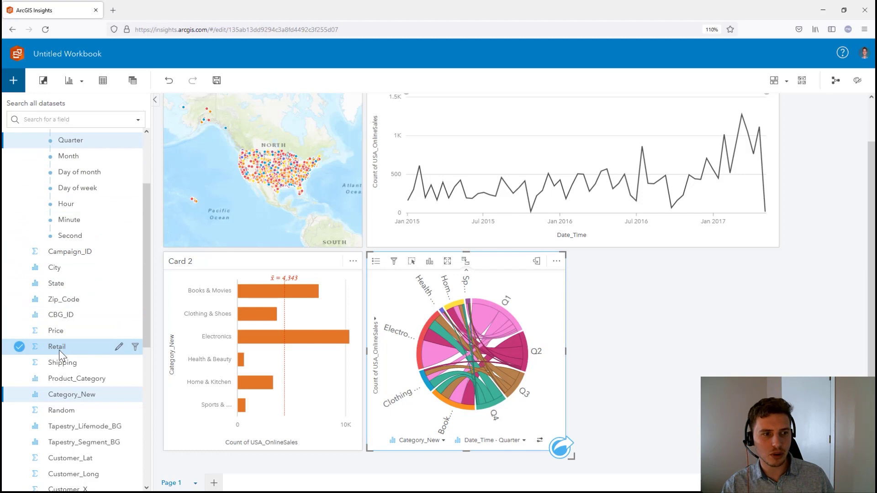
click(53, 284)
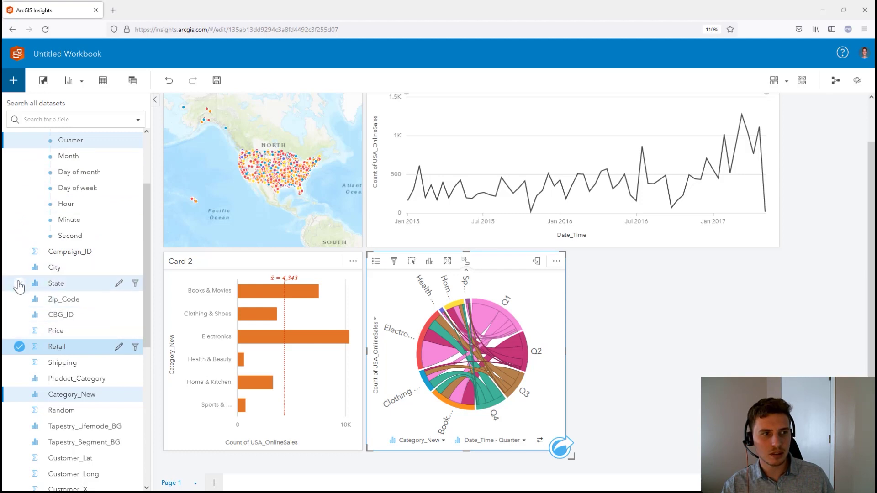
drag(52, 283, 737, 299)
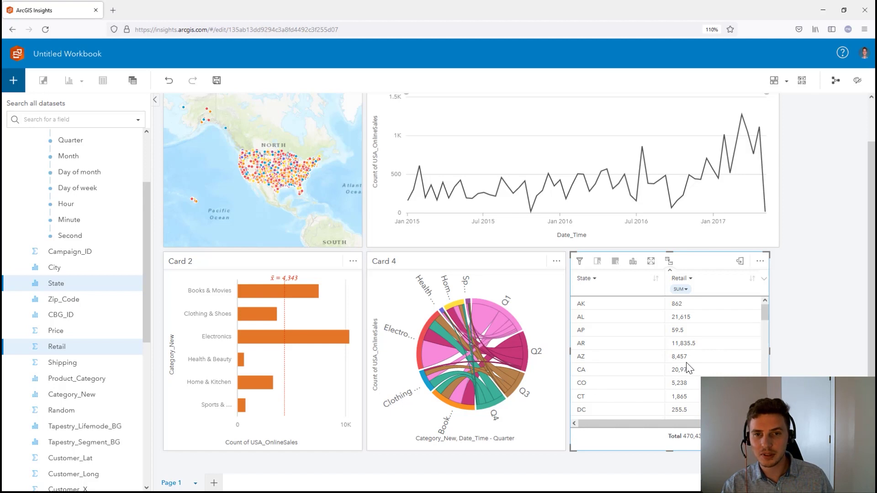
scroll(754, 366, up, 2)
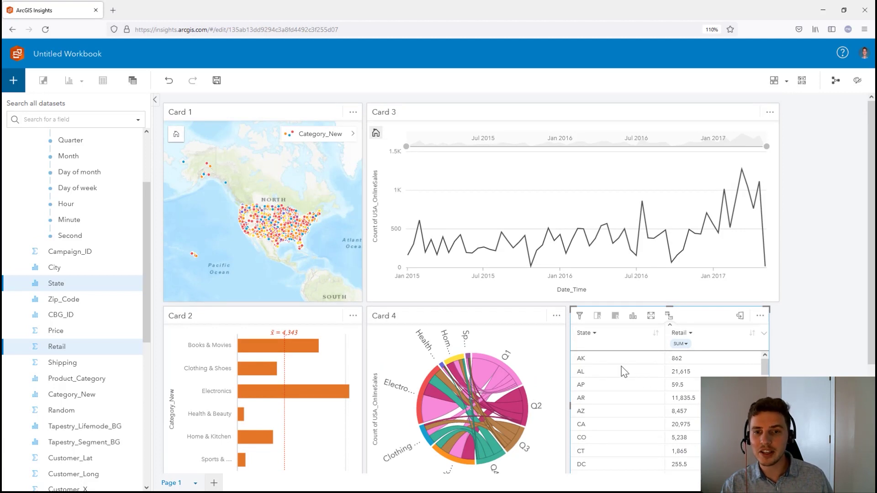
Highlight AL in the table, then the Clothing & Shoes bar to cross-highlight all cards
click(597, 373)
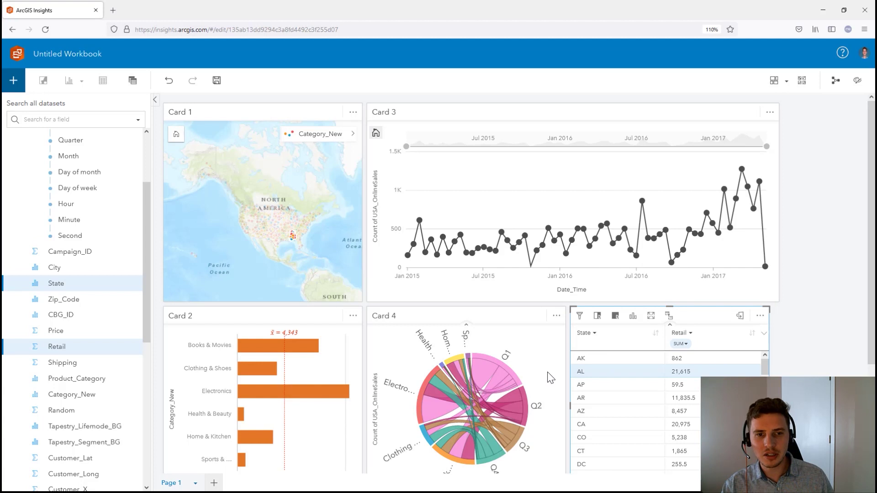
mouse_move(292, 236)
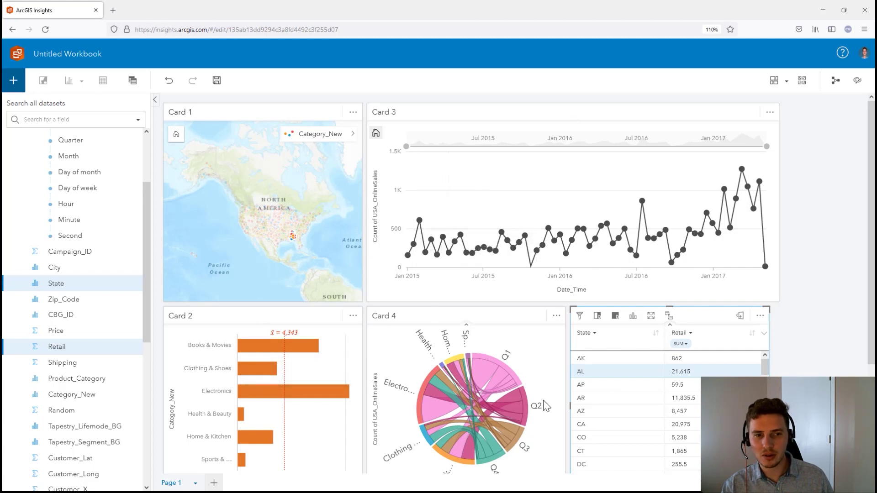
click(254, 369)
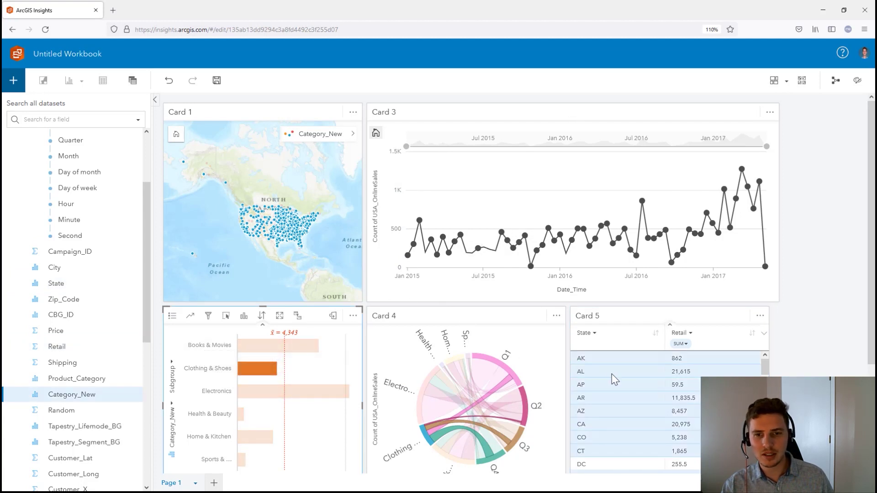
scroll(616, 388, down, 2)
scroll(617, 392, up, 2)
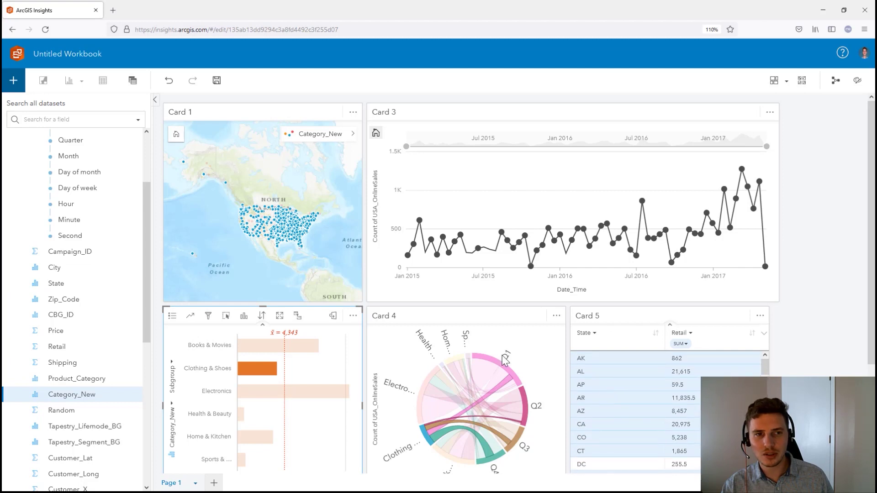